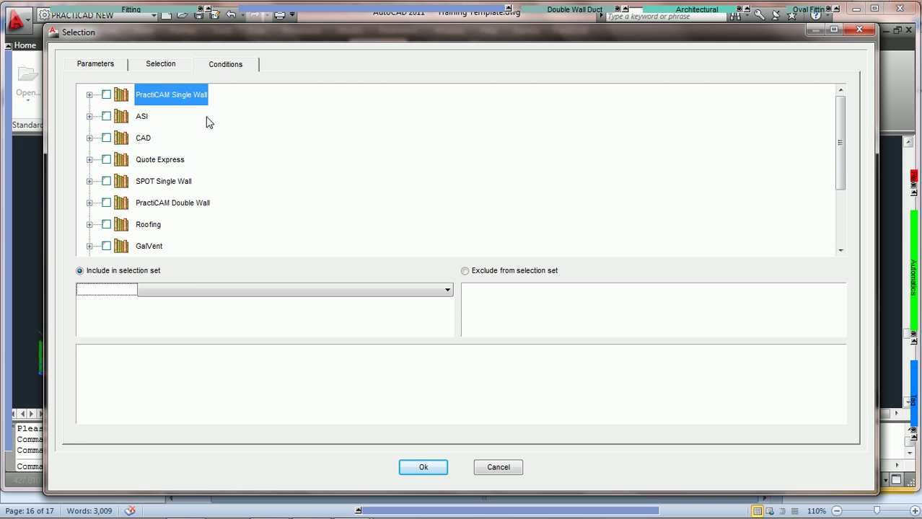
Step: Limit the condition to PractiCAM Single Wall rectangular Transition and Elbow fittings, leaving Straight unchecked
click(163, 65)
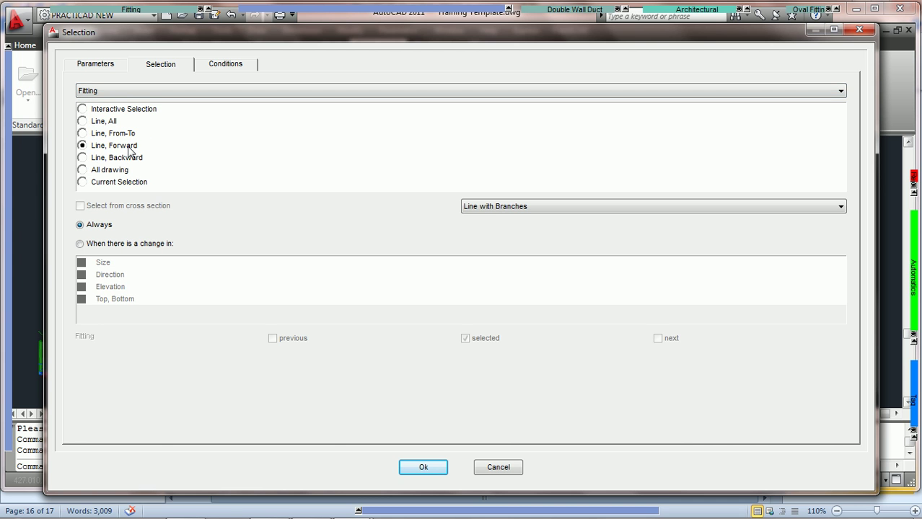
click(226, 64)
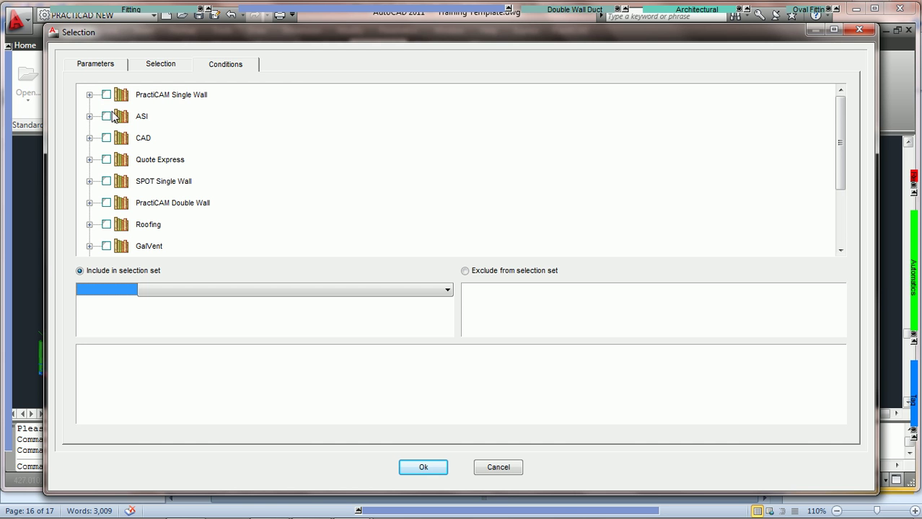
click(89, 95)
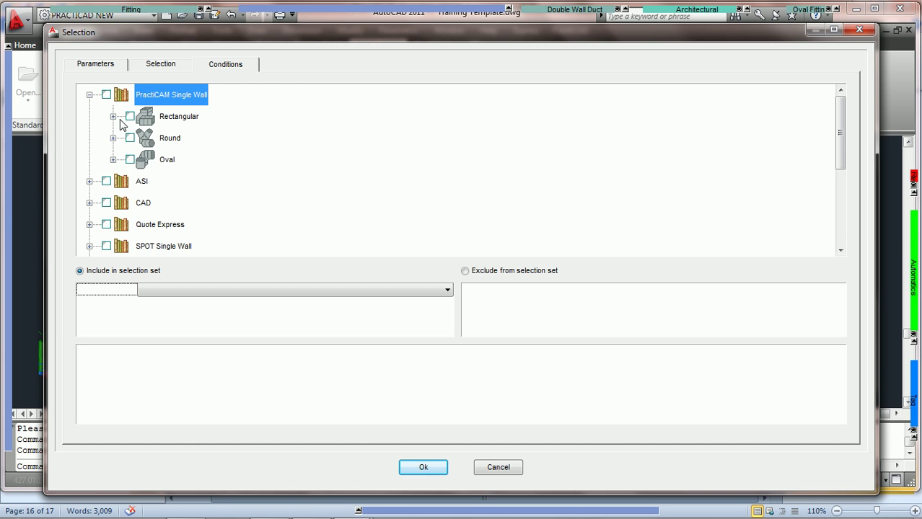
click(113, 116)
click(154, 137)
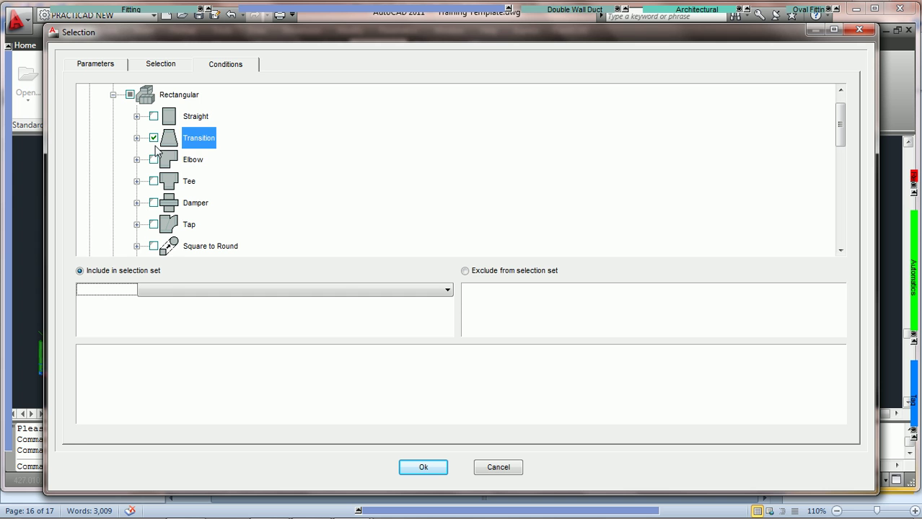
click(154, 160)
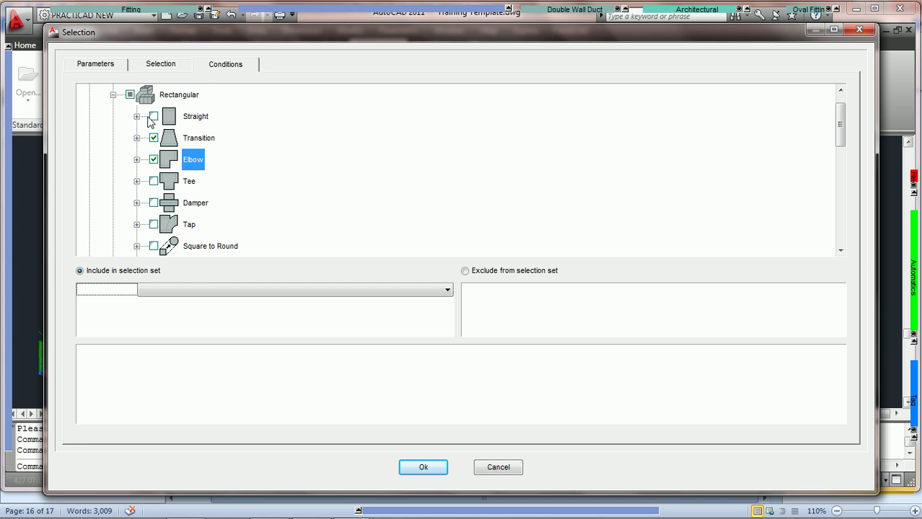
click(137, 116)
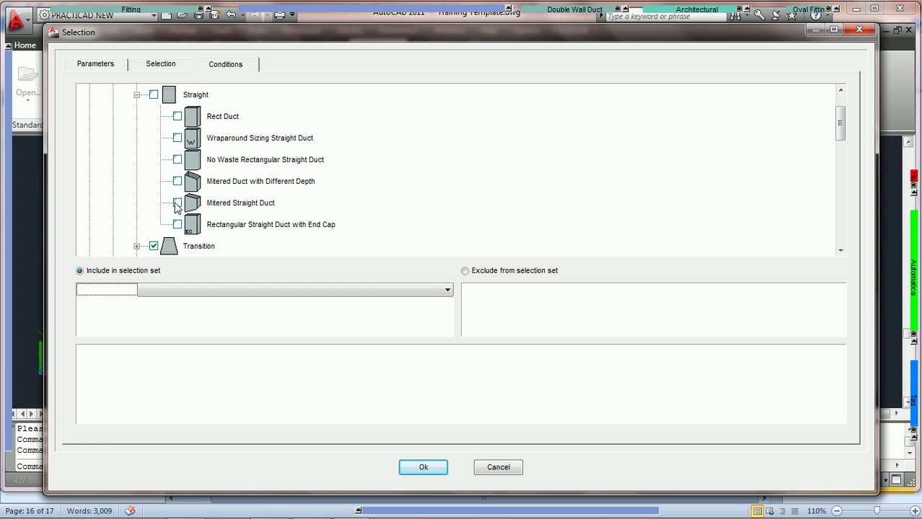
click(137, 96)
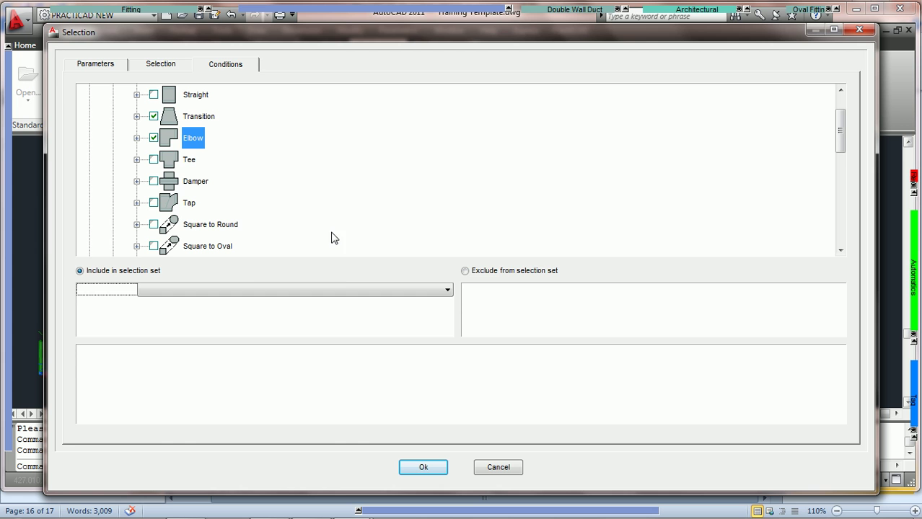
Step: Run the selection from the first duct fitting, then reopen the Selection dialog on the fitting
click(422, 469)
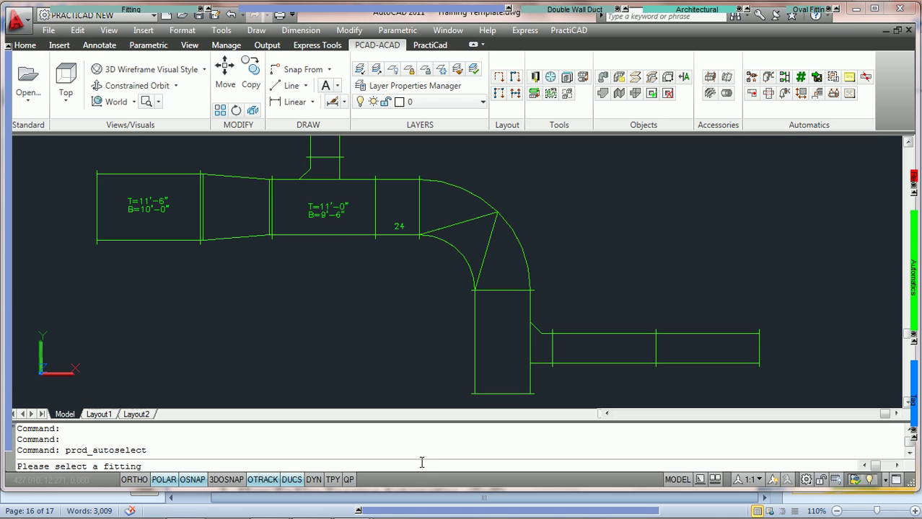
click(138, 241)
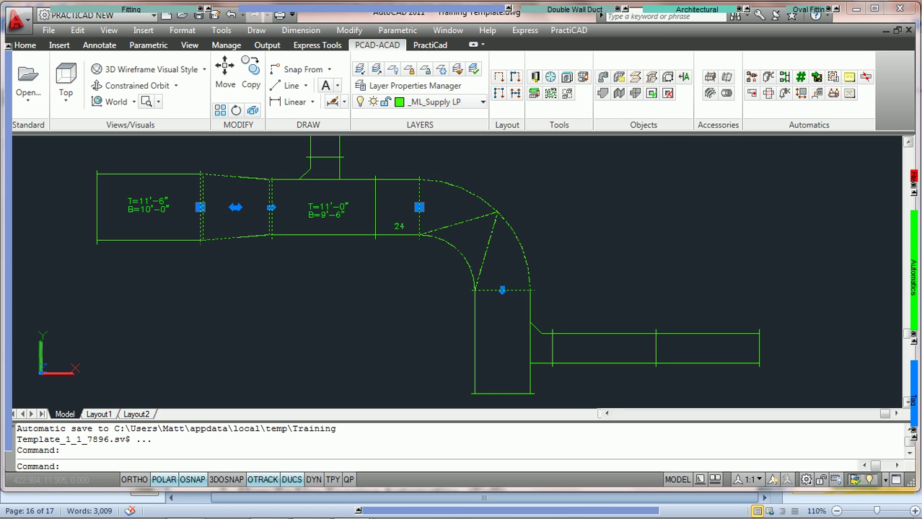
double_click(418, 267)
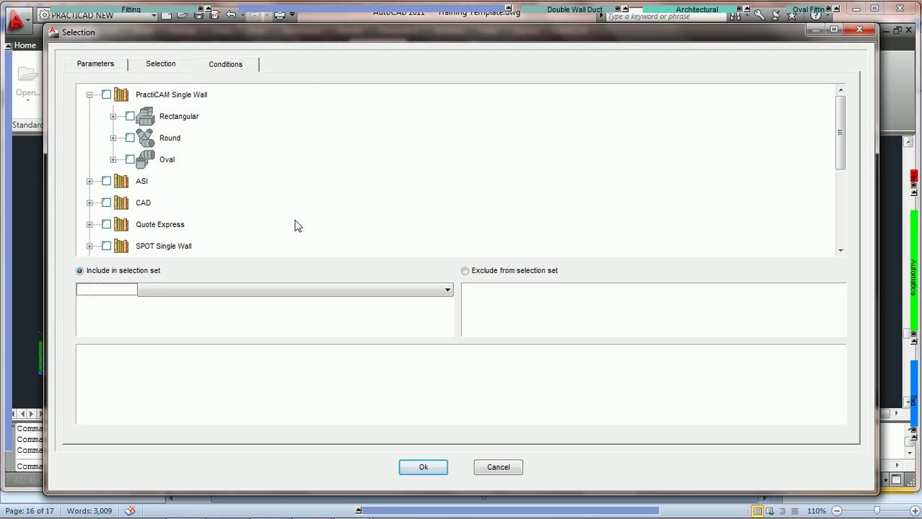
Step: Tick rectangular Straight duct as the only condition, confirming all six straight subtypes are included
click(166, 72)
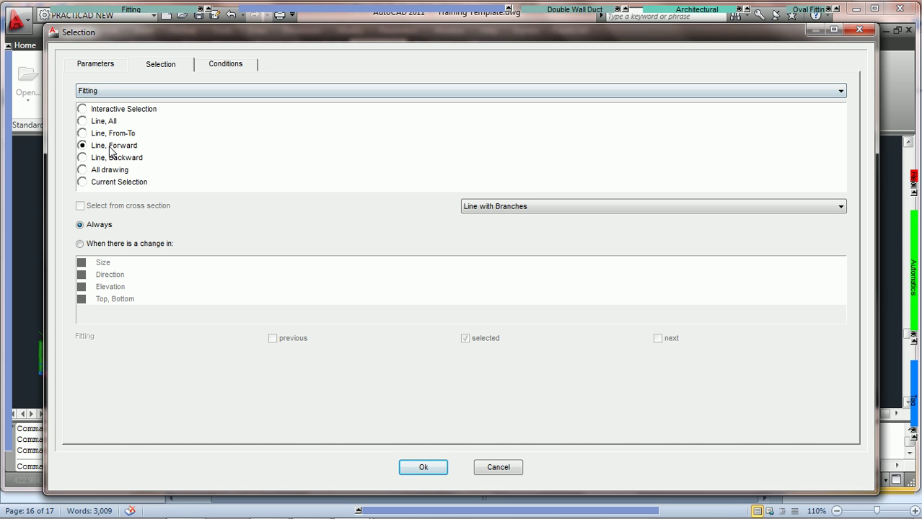
click(218, 67)
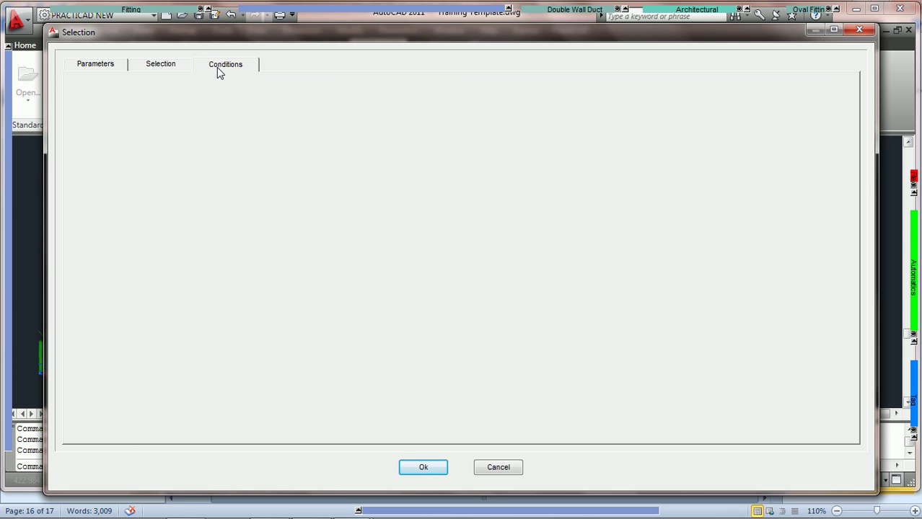
click(114, 116)
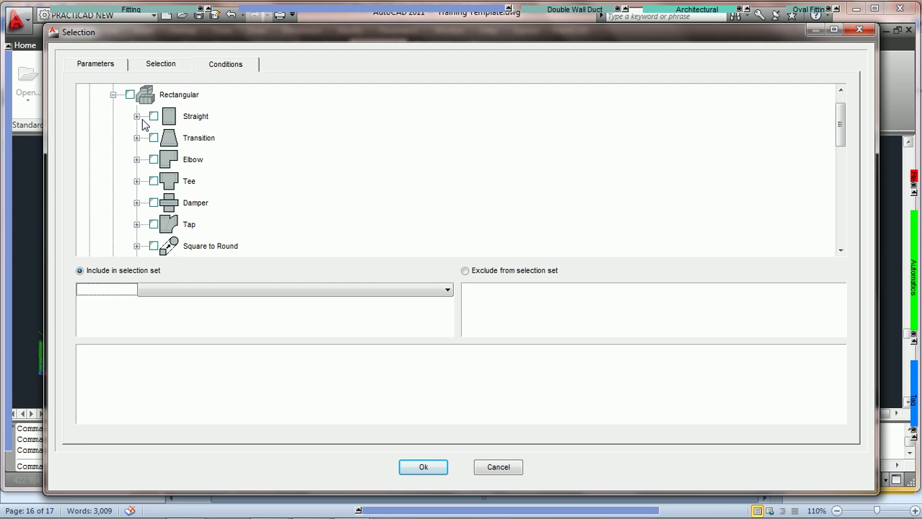
click(153, 116)
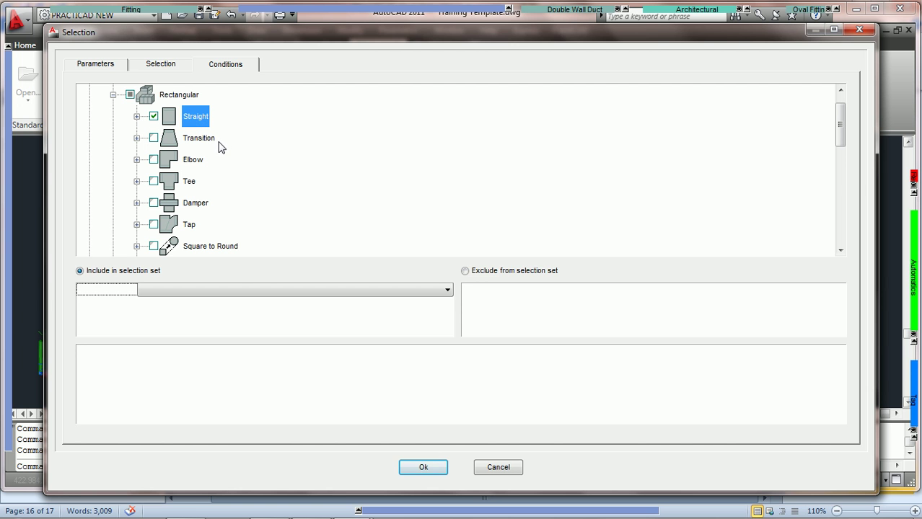
click(136, 117)
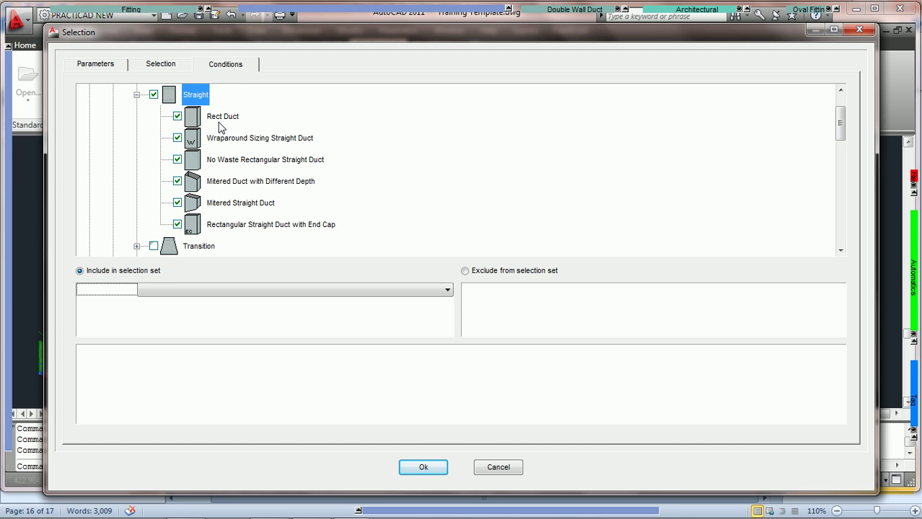
click(136, 94)
scroll(229, 157, up, 1)
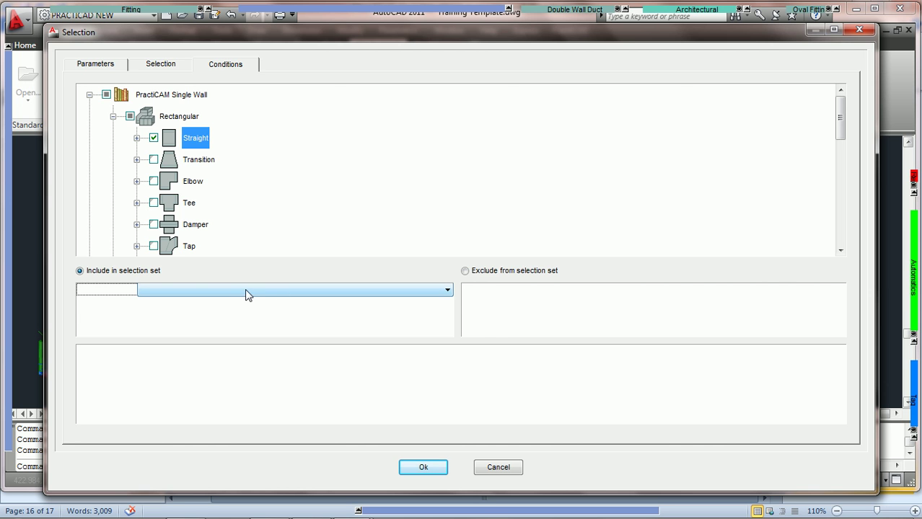
Step: Keep the row on Include and browse the property list to the L entries to find Length
click(465, 272)
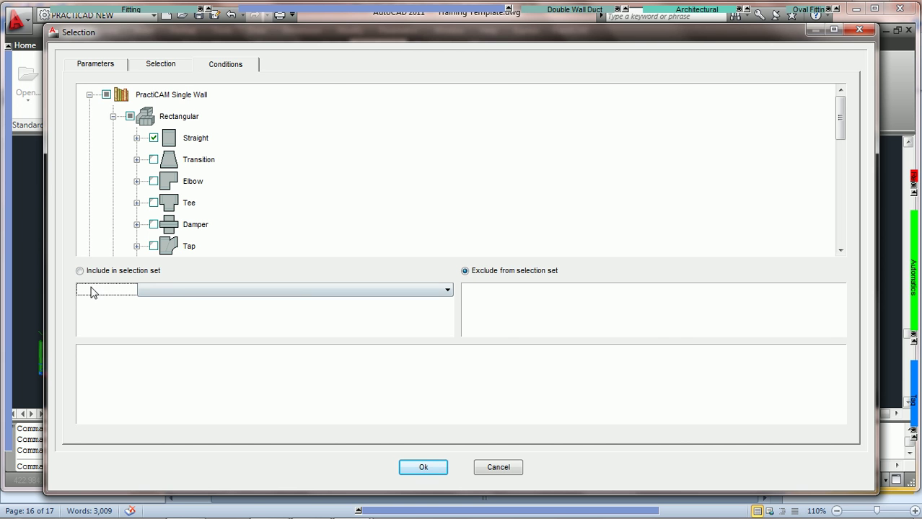
click(80, 271)
click(435, 297)
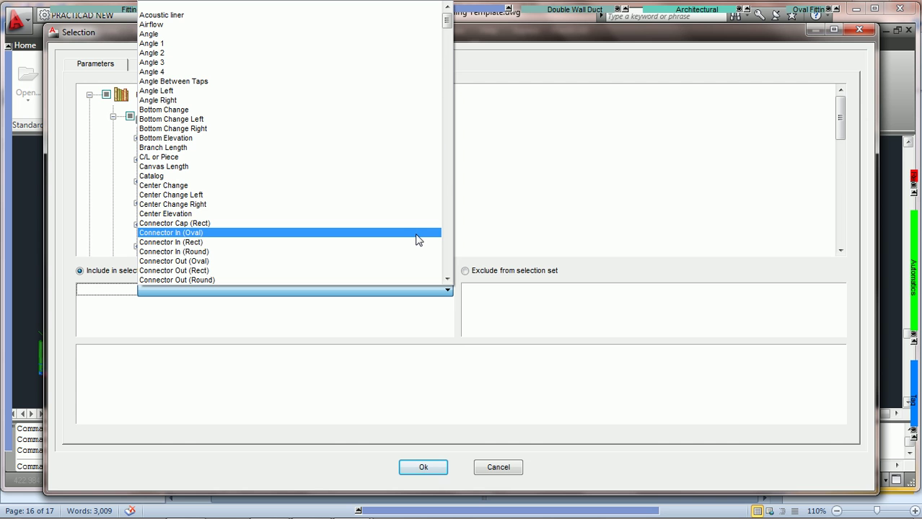
key(l)
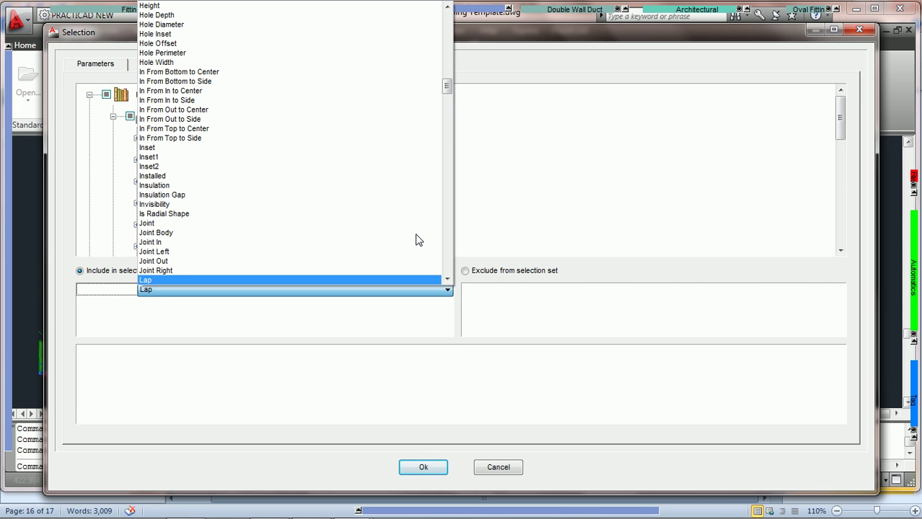
click(448, 279)
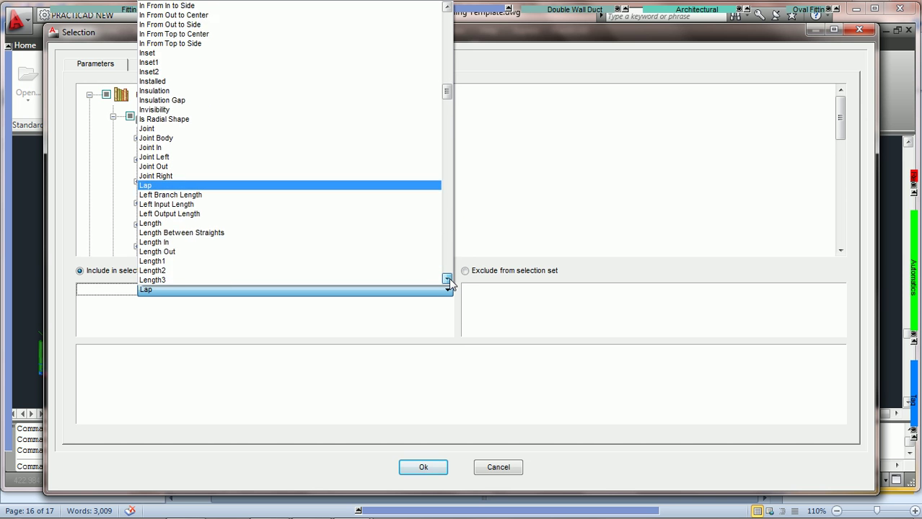
click(449, 279)
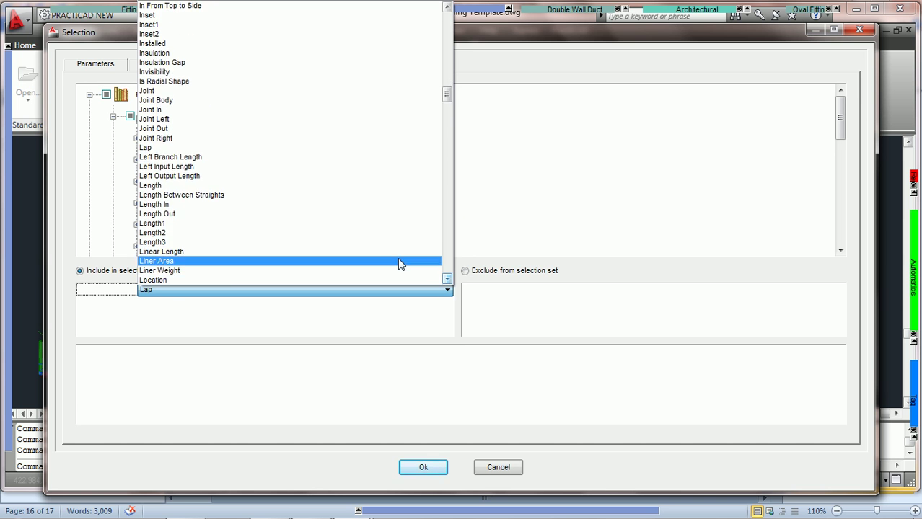
Step: Set the include condition to Length greater than 24 and tick the Length row
click(192, 188)
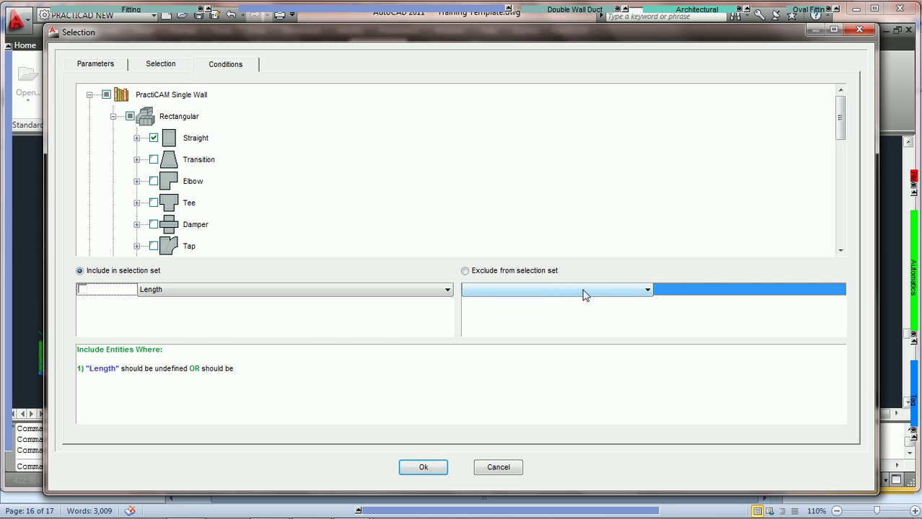
click(610, 292)
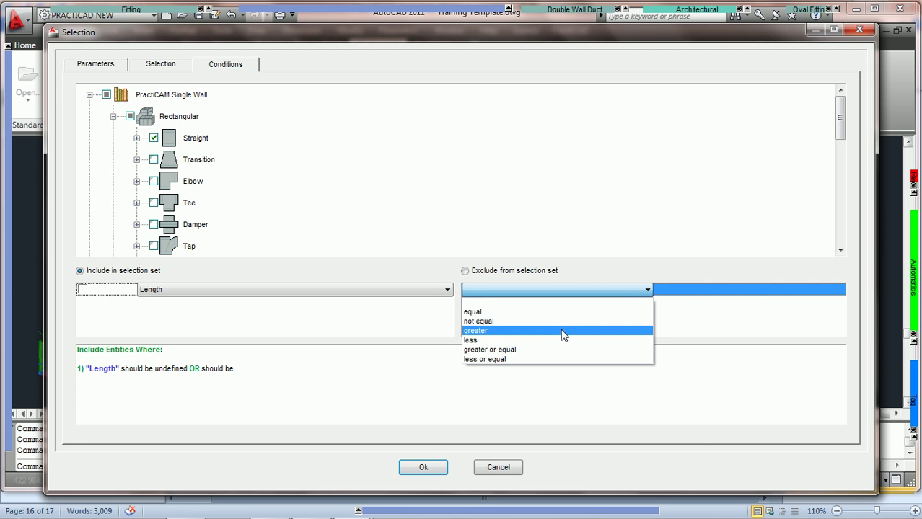
click(563, 332)
click(663, 290)
text(24)
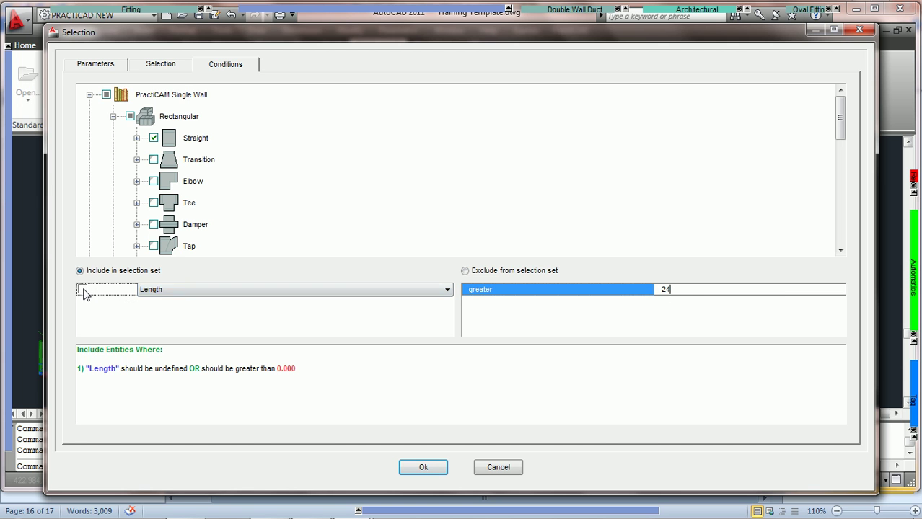
click(82, 292)
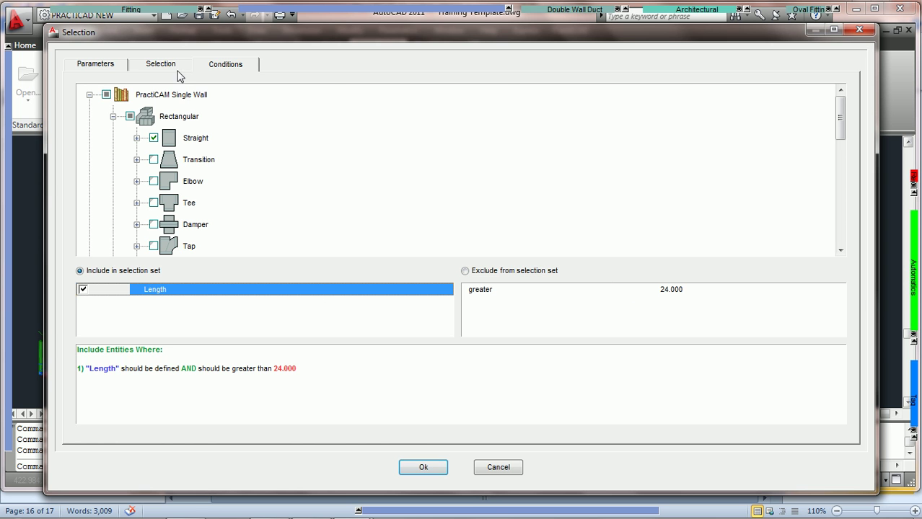
Step: Run the selection from the first straight duct and zoom to check which runs were picked
click(177, 70)
click(432, 471)
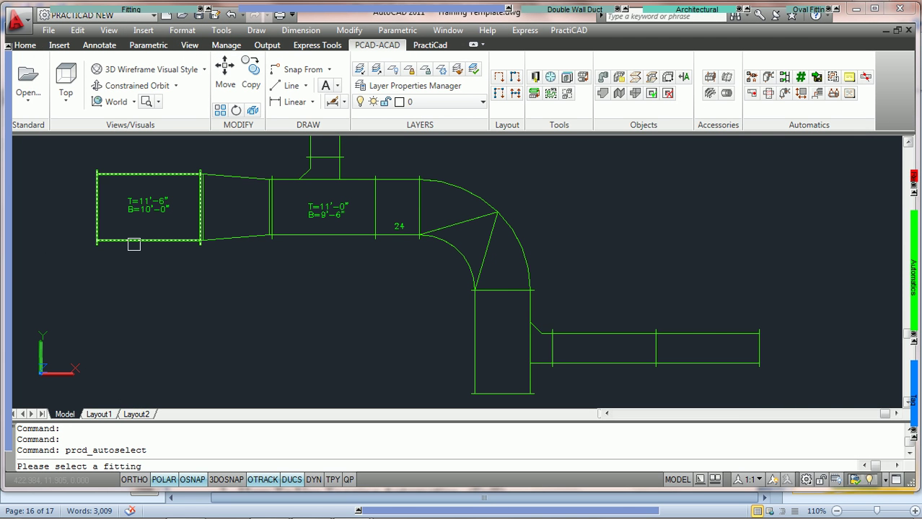
click(137, 240)
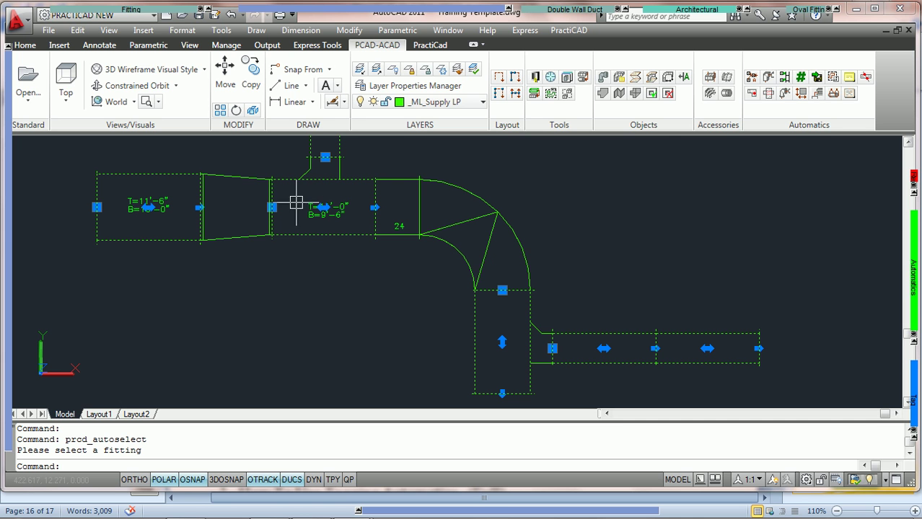
scroll(501, 315, up, 3)
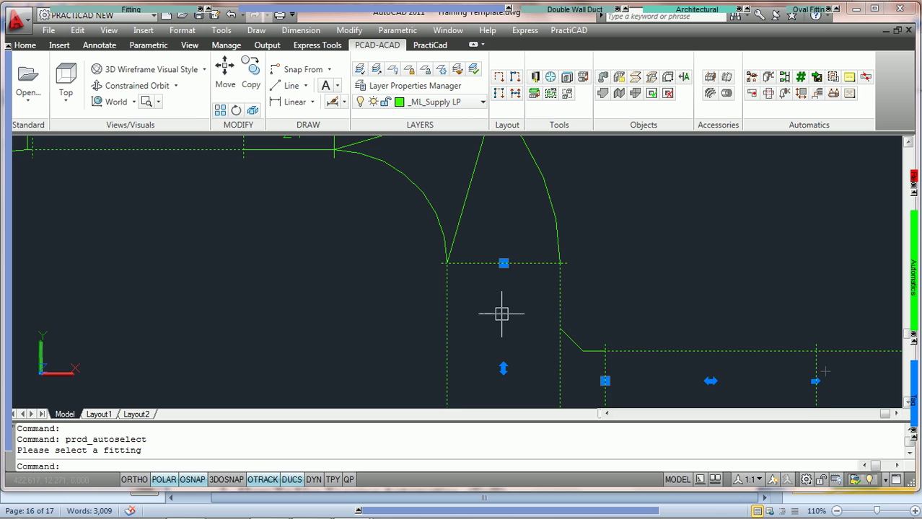
scroll(530, 325, down, 3)
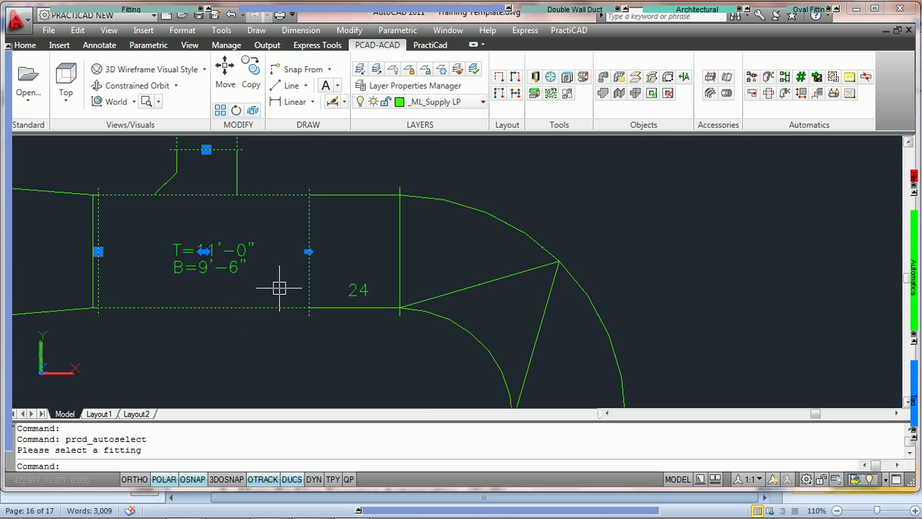
scroll(283, 284, down, 4)
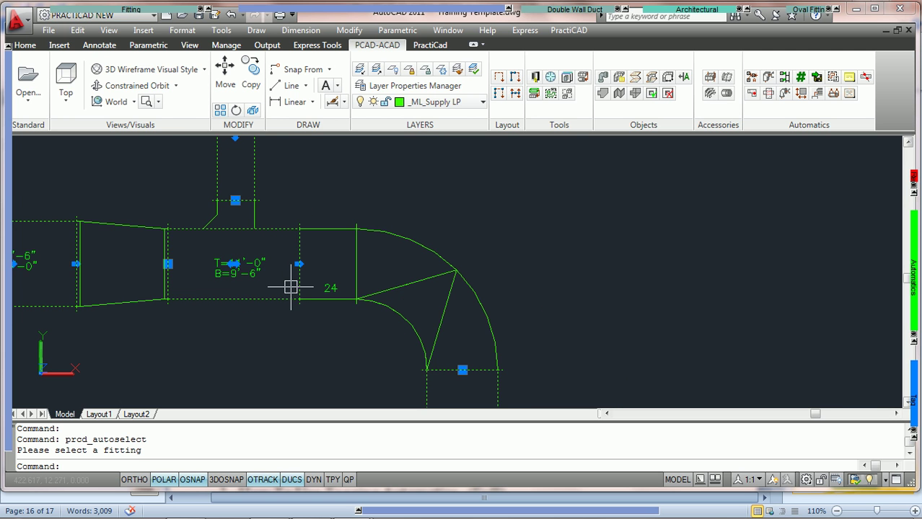